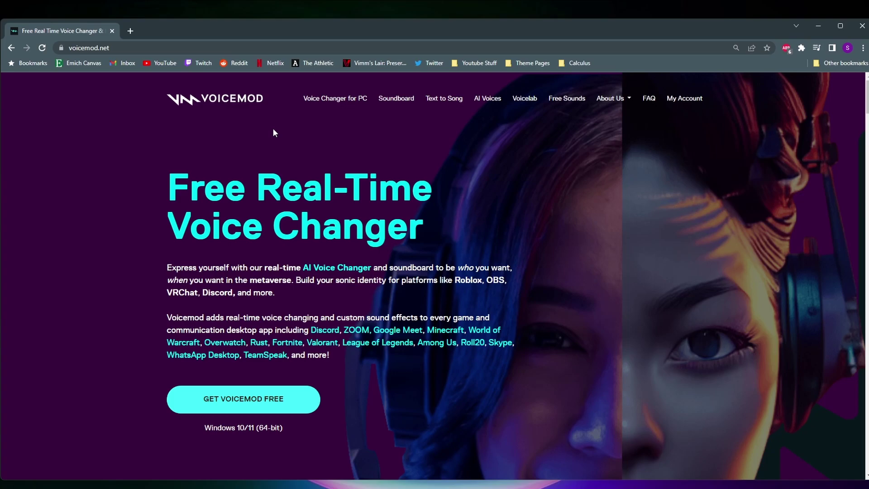
- Visit the PC voice changer page, return to the Voicemod home page, and scroll down
{"action": "left_click", "coordinate": [341, 102]}
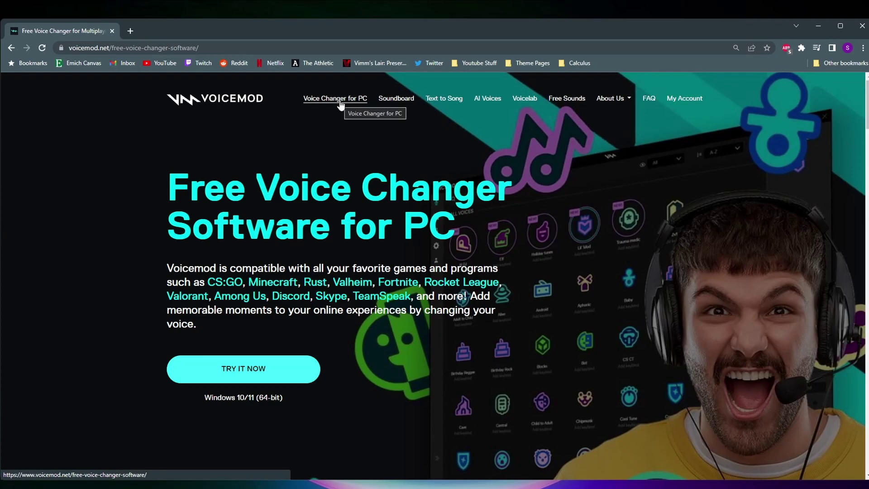
{"action": "key", "text": "alt+Left"}
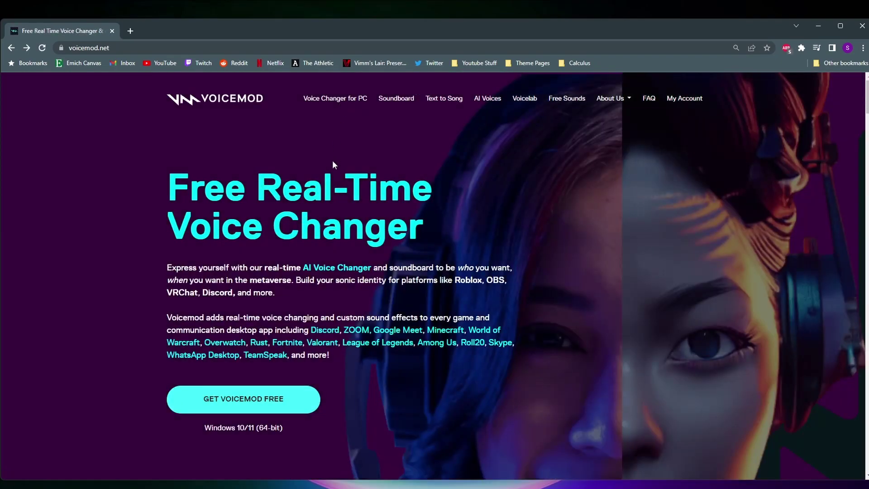
{"action": "scroll", "coordinate": [335, 160], "scroll_direction": "down", "scroll_amount": 1}
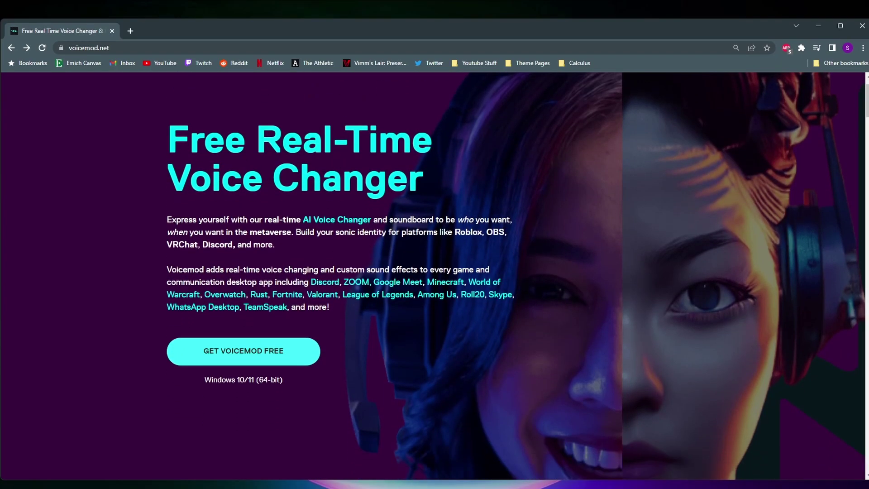
- Start the free Voicemod download with GET VOICEMOD FREE
{"action": "left_click", "coordinate": [256, 356]}
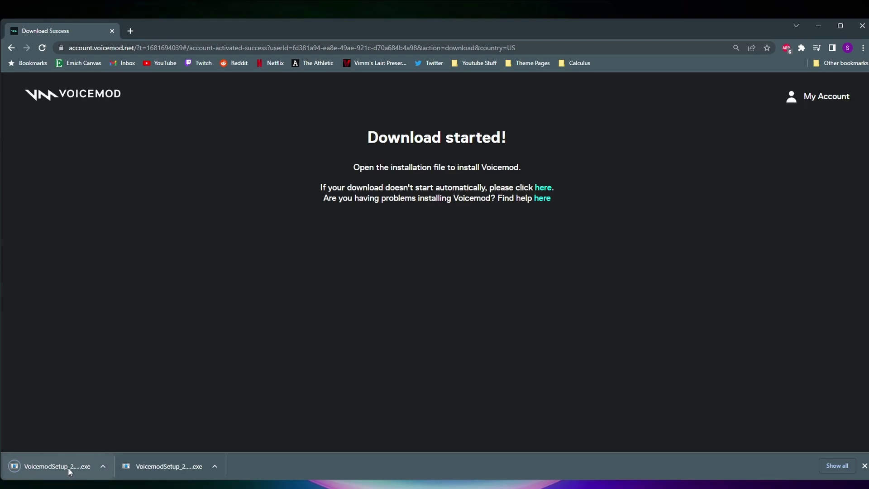
- Run the VoicemodSetup installer, accept the license agreement, and install Voicemod
{"action": "left_click", "coordinate": [68, 467]}
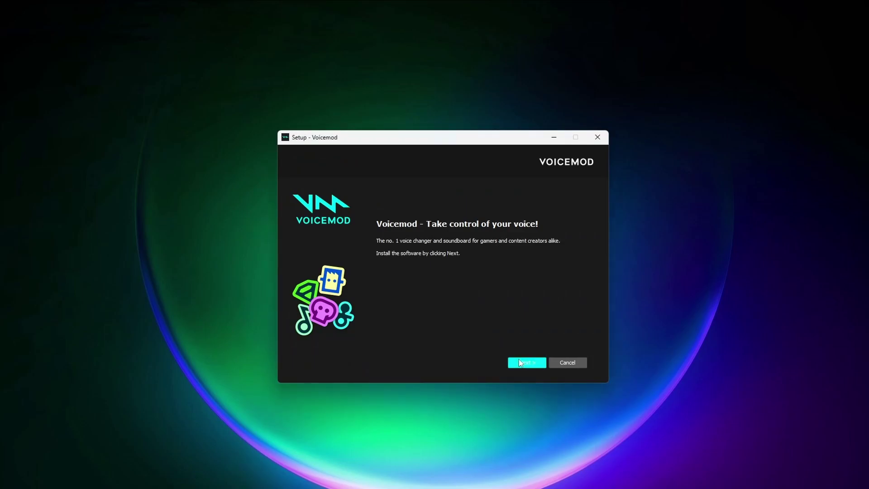
{"action": "left_click", "coordinate": [521, 363]}
{"action": "left_click", "coordinate": [377, 301]}
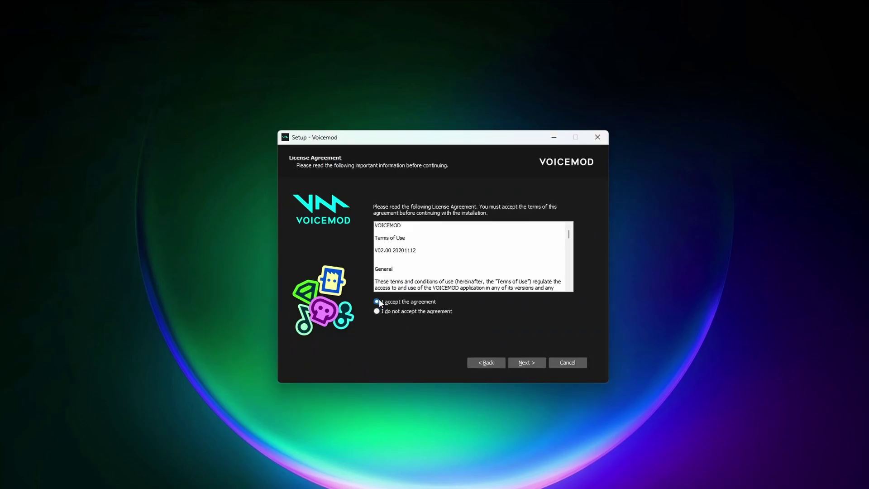
{"action": "left_click", "coordinate": [530, 364]}
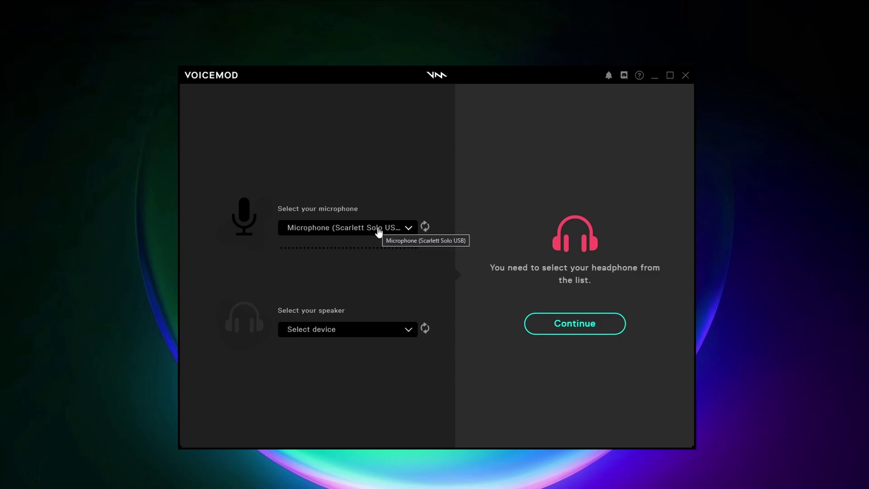
- Keep Scarlett Solo USB as the microphone, choose CORSAIR HS80 as the speaker, and confirm
{"action": "left_click", "coordinate": [409, 228]}
{"action": "left_click", "coordinate": [345, 268]}
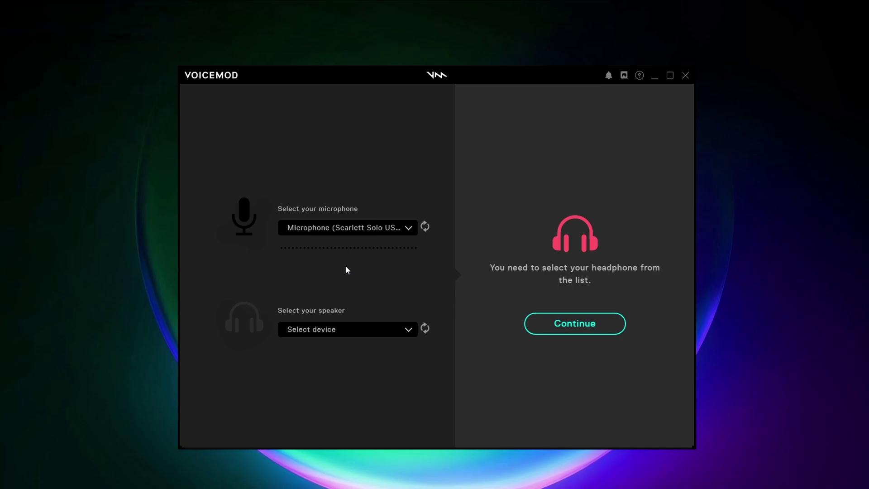
{"action": "left_click", "coordinate": [348, 334]}
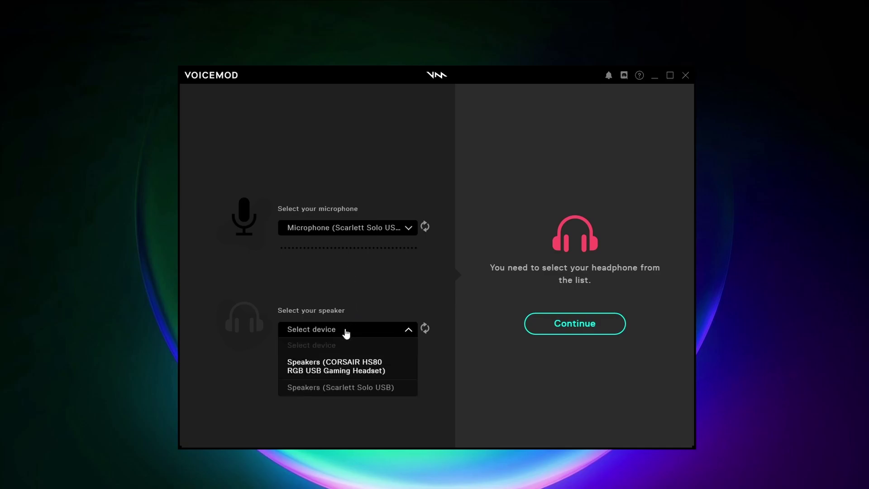
{"action": "left_click", "coordinate": [342, 371]}
{"action": "left_click", "coordinate": [580, 322]}
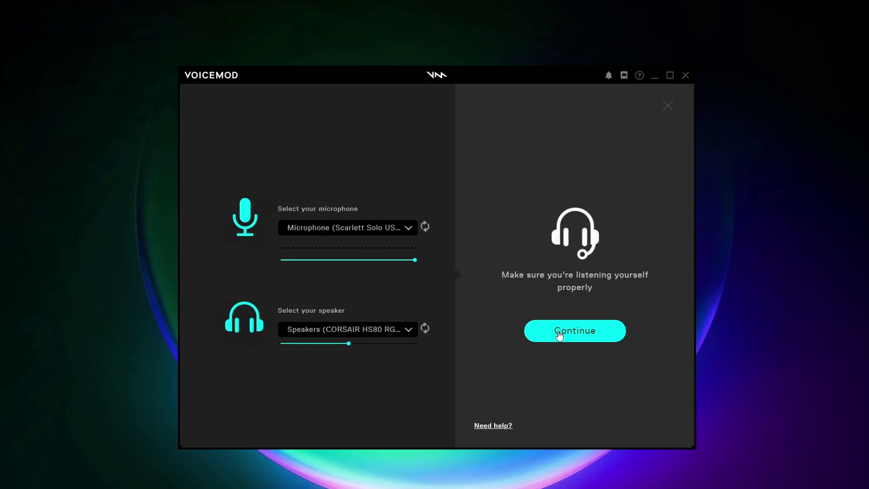
{"action": "left_click", "coordinate": [560, 333]}
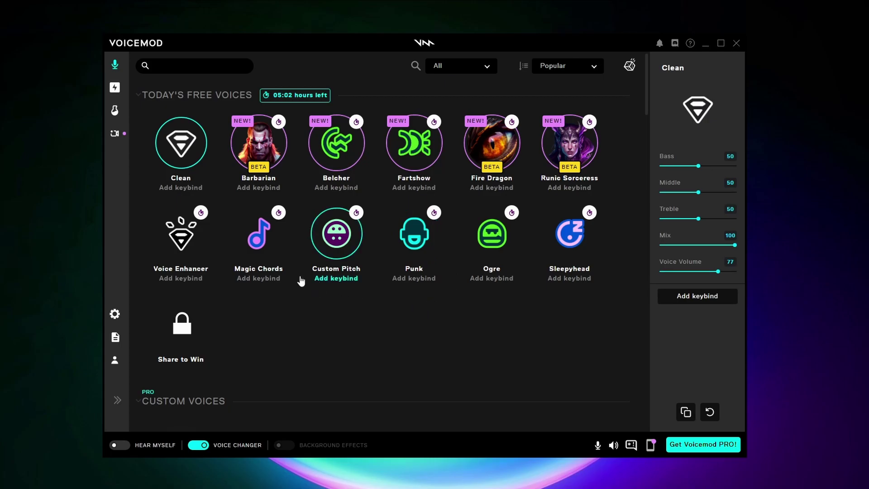
- Switch to the Soundboard page from the left sidebar
{"action": "left_click", "coordinate": [116, 90]}
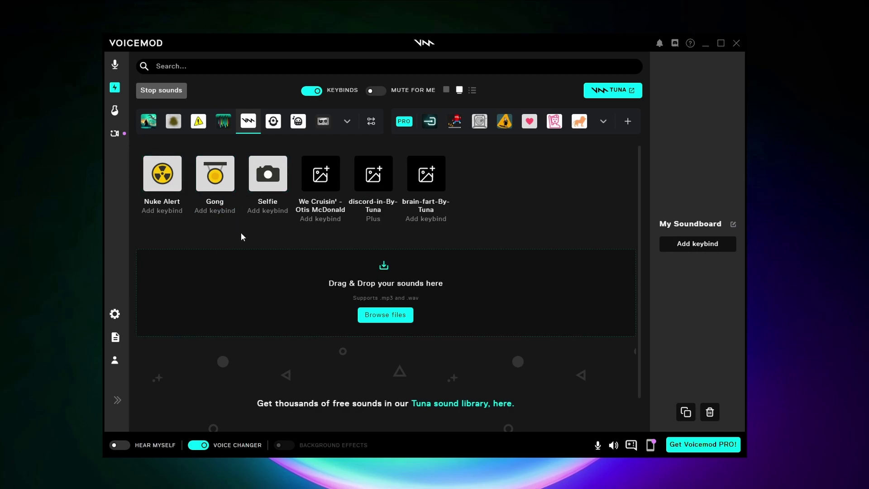
{"action": "left_click", "coordinate": [334, 180]}
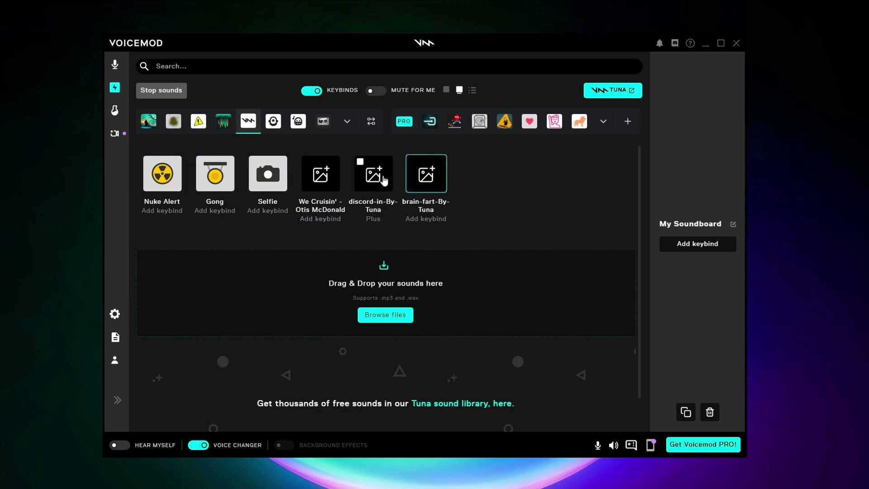
{"action": "left_click", "coordinate": [426, 181]}
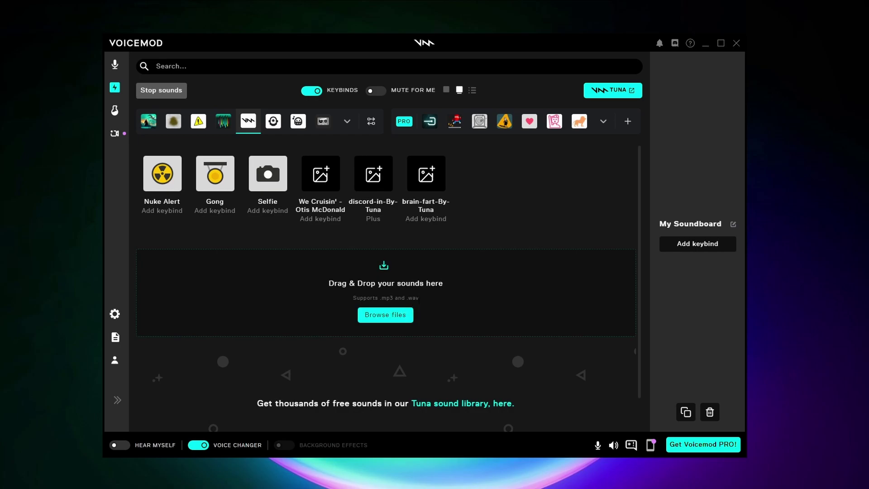
{"action": "left_click_drag", "start_coordinate": [420, 299], "coordinate": [352, 299]}
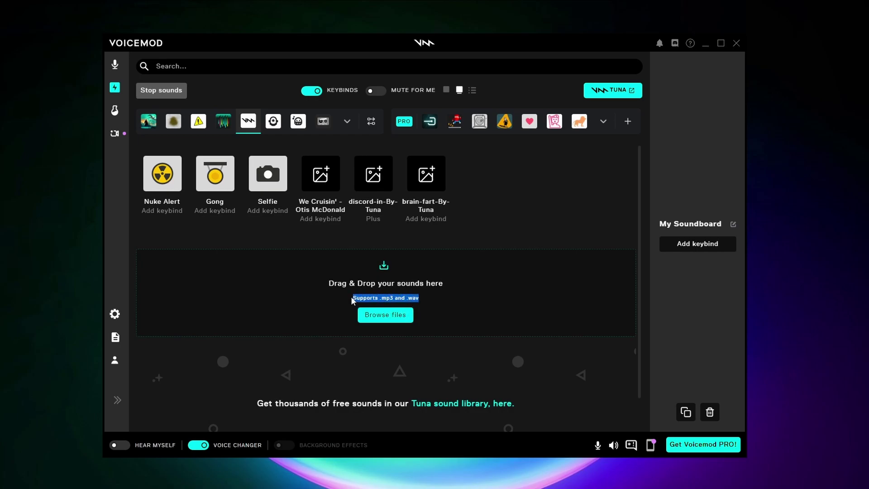
- Import the Swimming Lessons song from the Music folder via Browse files
{"action": "left_click", "coordinate": [439, 298]}
{"action": "left_click", "coordinate": [401, 317]}
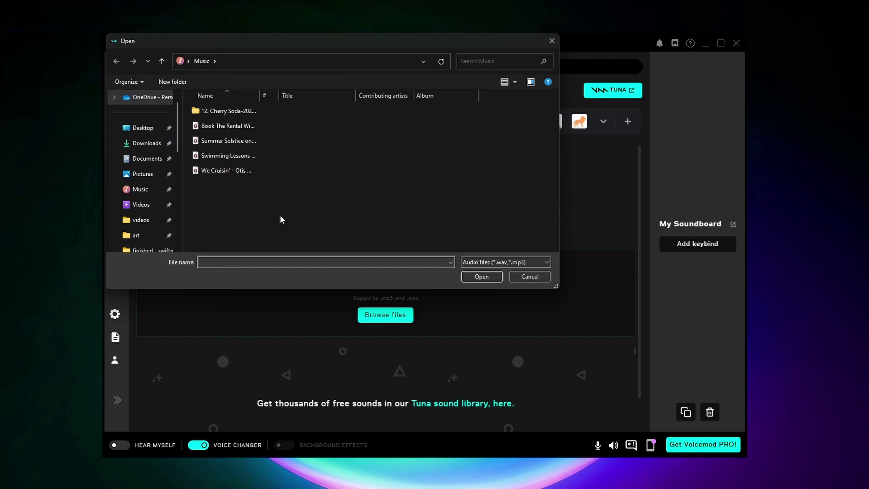
{"action": "double_click", "coordinate": [233, 155]}
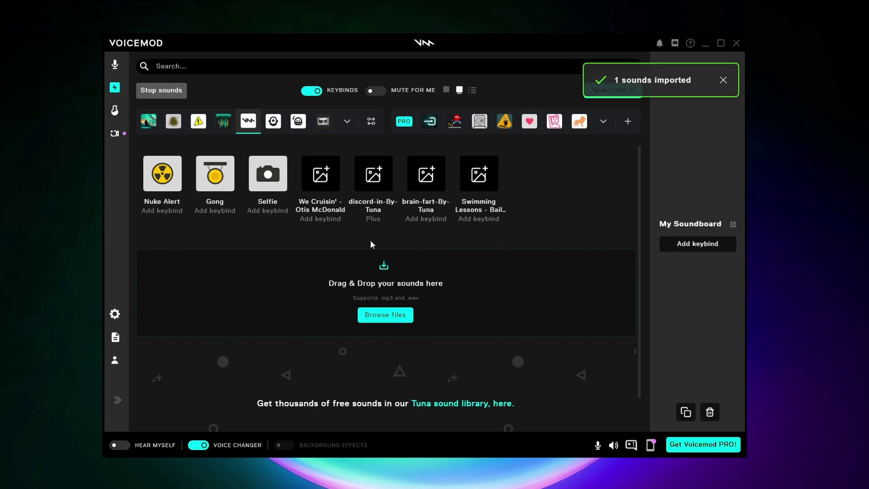
- Bind the Swimming Lessons sound to the K key and test it by pressing K
{"action": "left_click", "coordinate": [480, 210]}
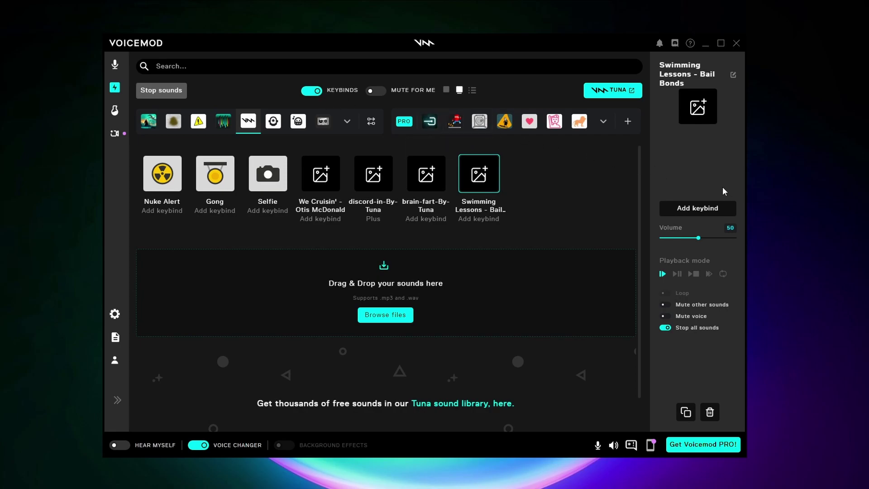
{"action": "left_click", "coordinate": [692, 216]}
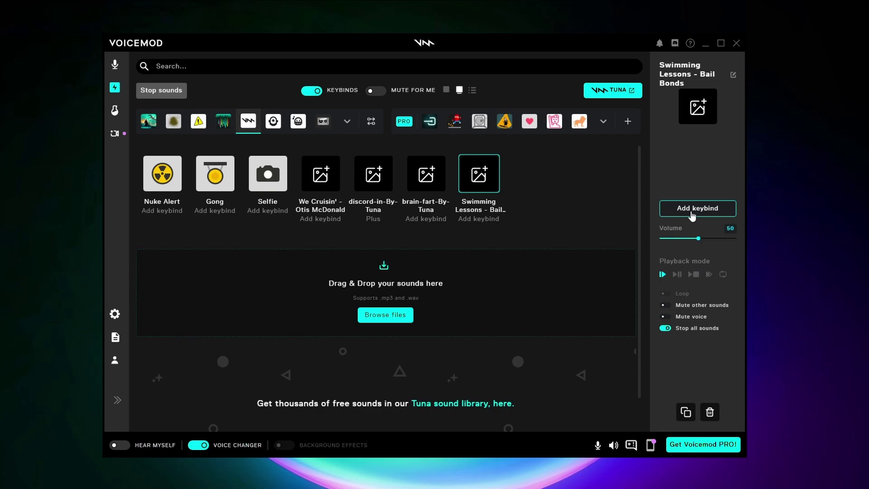
{"action": "key", "text": "k"}
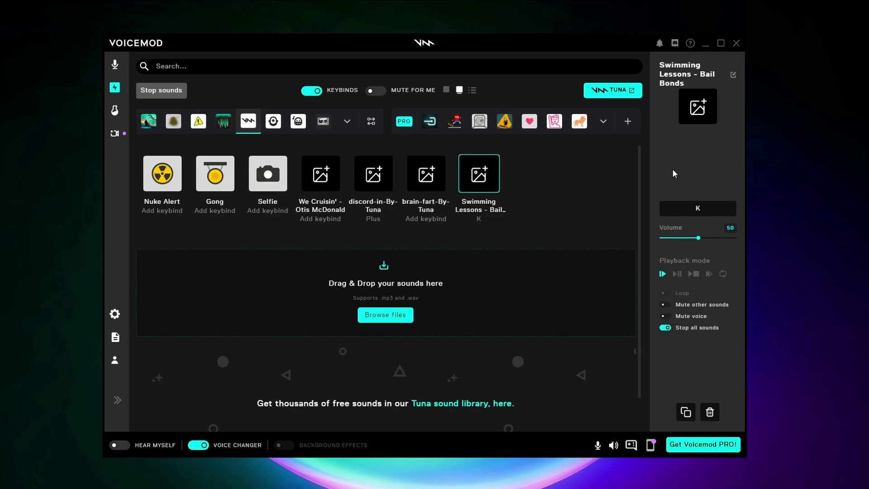
{"action": "key", "text": "k"}
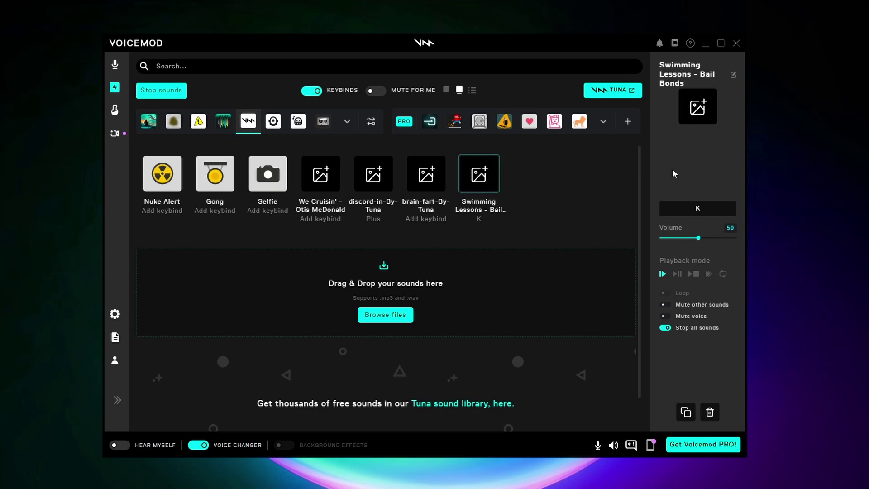
- Stop the playing song and view the Keybinds tab in Voicemod Settings
{"action": "left_click", "coordinate": [159, 94]}
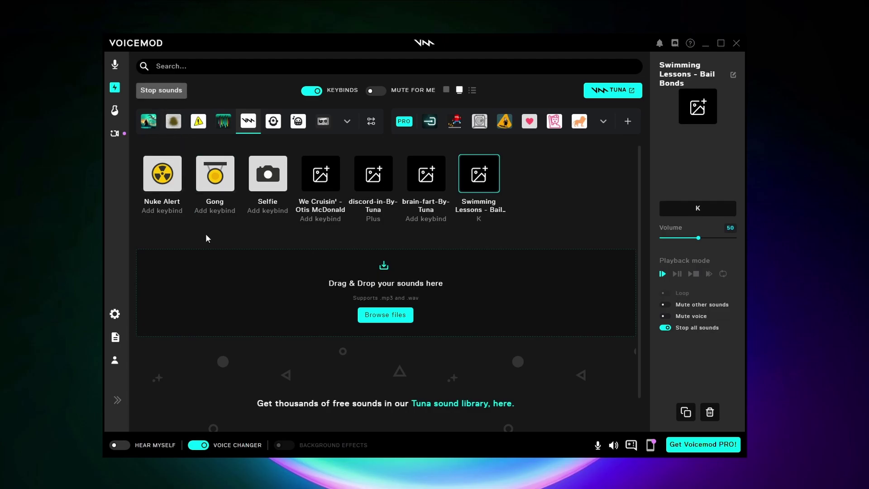
{"action": "left_click", "coordinate": [115, 314]}
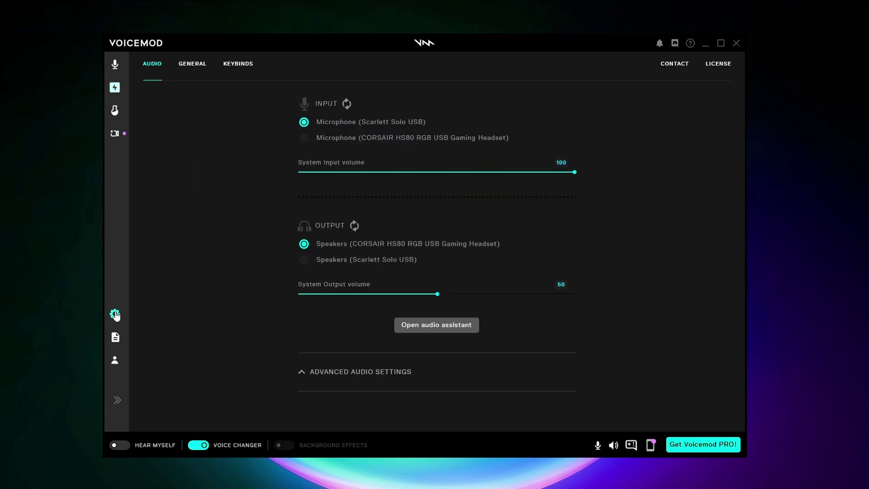
{"action": "left_click", "coordinate": [246, 69]}
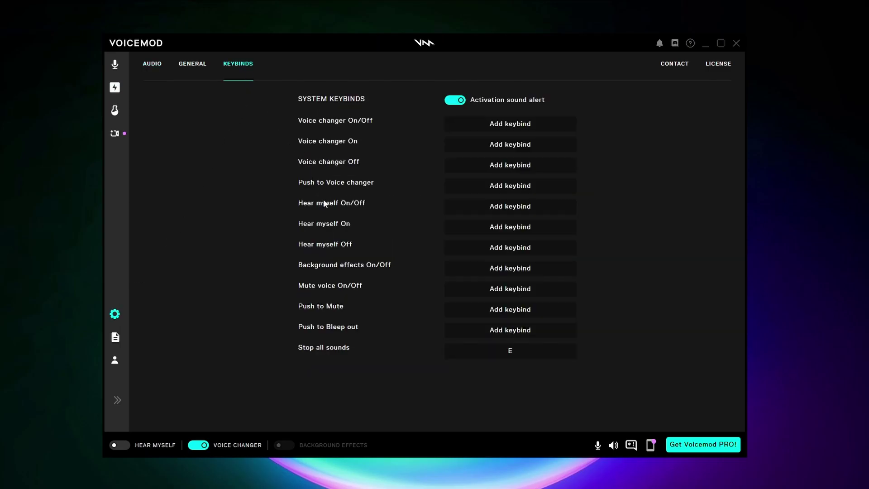
{"action": "mouse_move", "coordinate": [481, 359]}
- Return to the soundboard, scroll the Tuna library, and let the site open Voicemod
{"action": "left_click", "coordinate": [120, 91]}
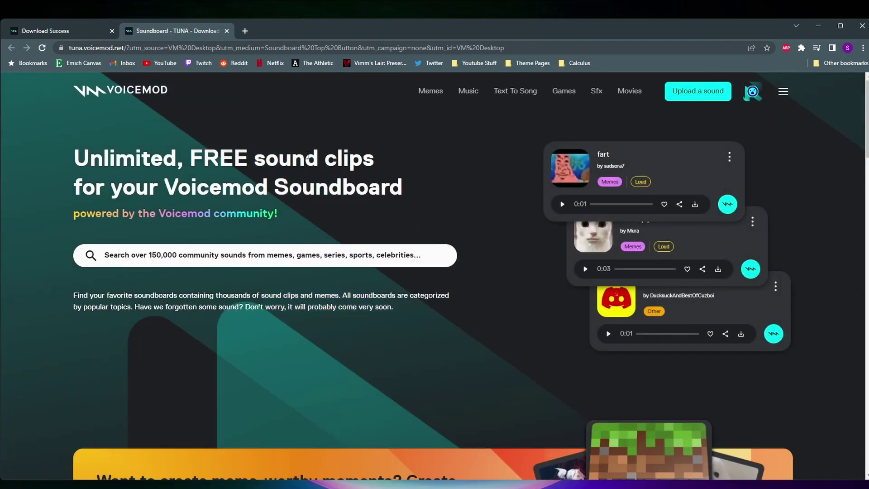
{"action": "scroll", "coordinate": [307, 153], "scroll_direction": "down", "scroll_amount": 10}
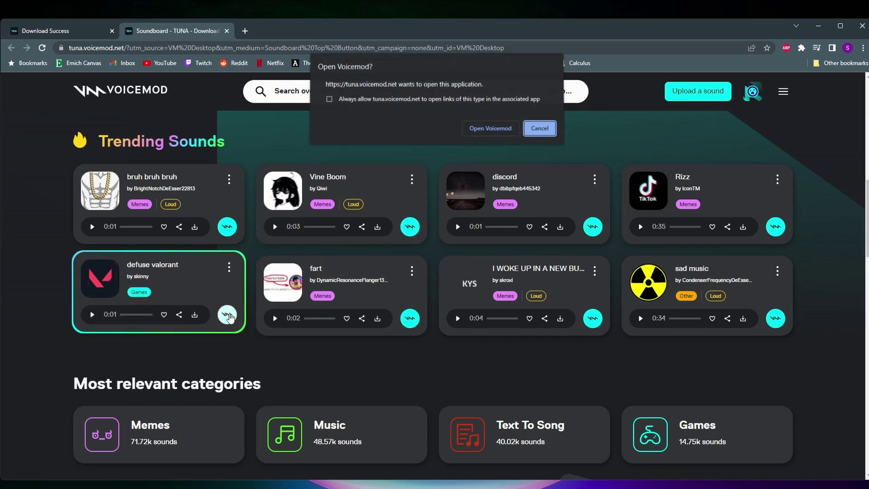
{"action": "left_click", "coordinate": [479, 129]}
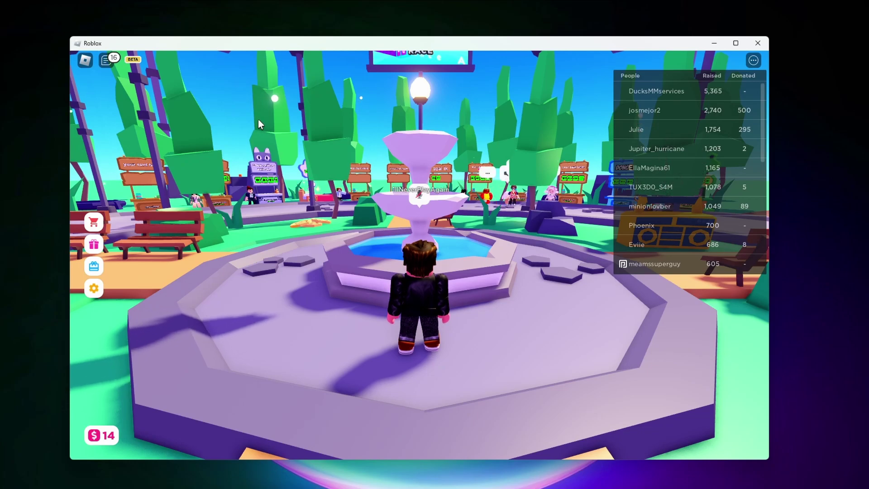
{"action": "key", "text": "Escape"}
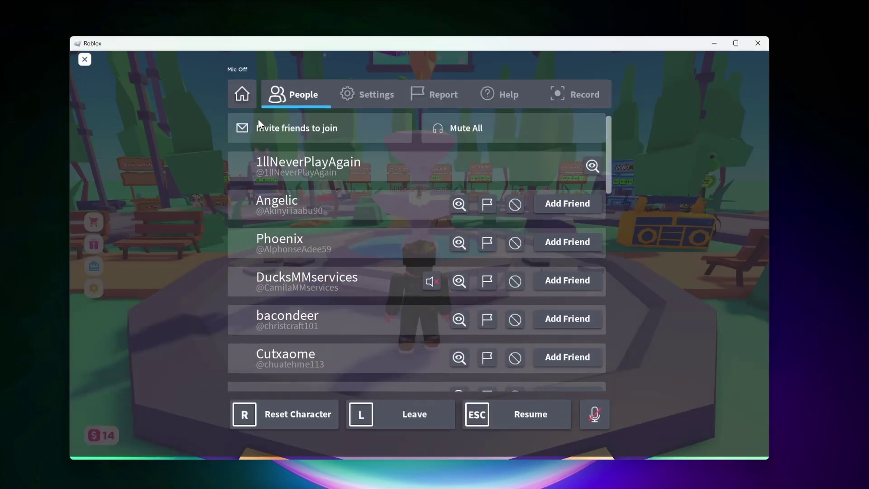
{"action": "left_click", "coordinate": [375, 102]}
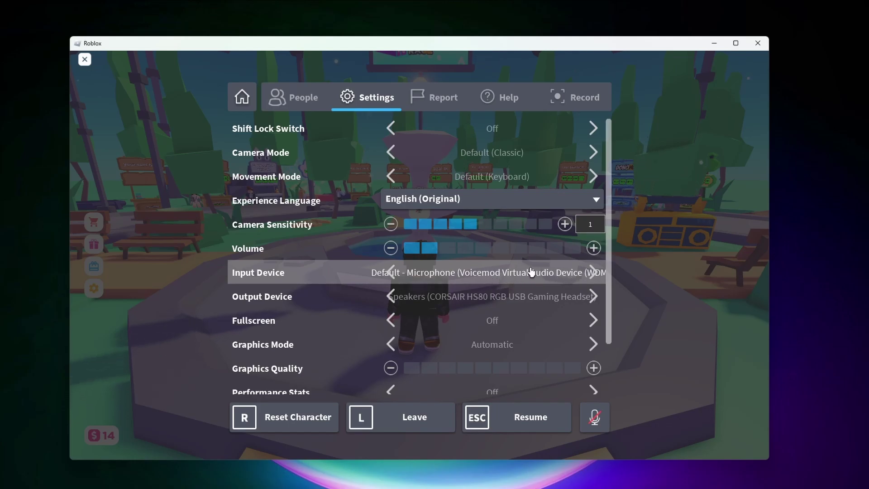
{"action": "key", "text": "Escape"}
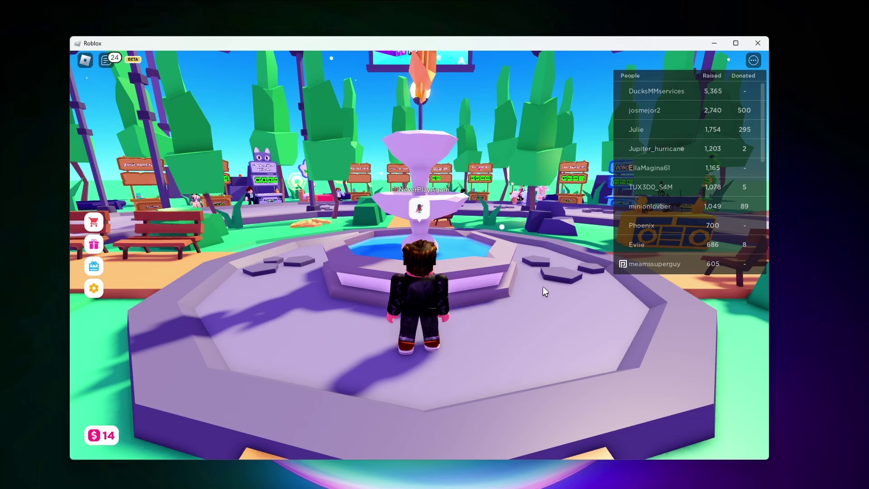
{"action": "key", "text": "Right"}
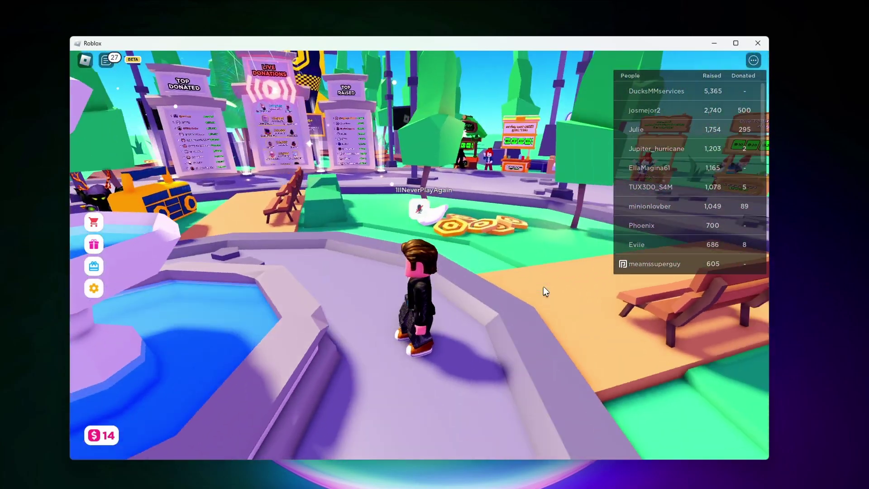